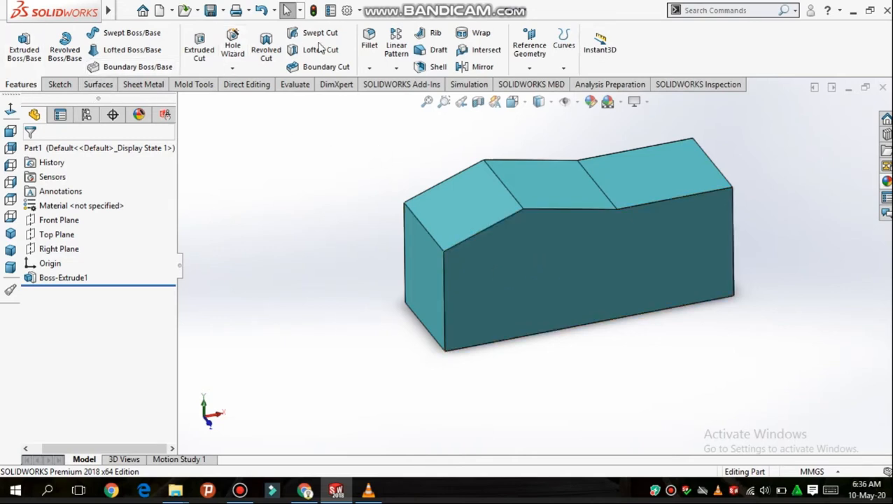
- Start a constant size fillet on the lower long edge of the block's front side face with a 20 mm radius
{"action": "left_click", "coordinate": [373, 55]}
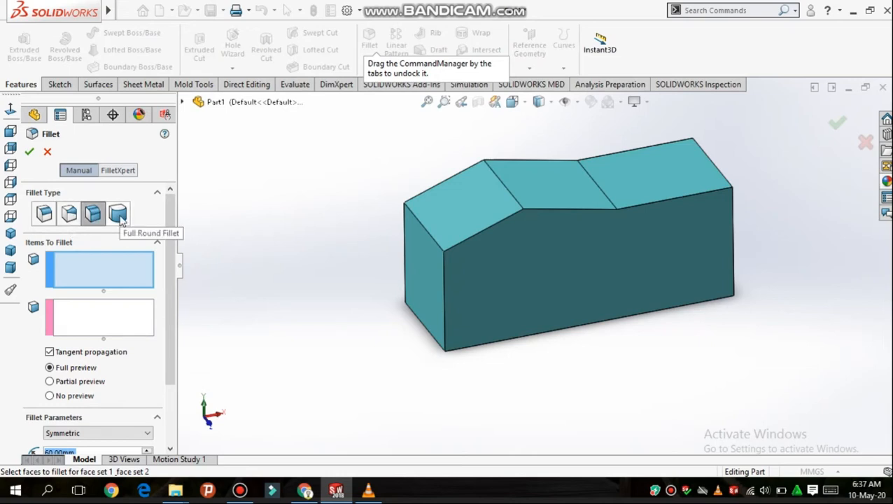
{"action": "left_click", "coordinate": [43, 216]}
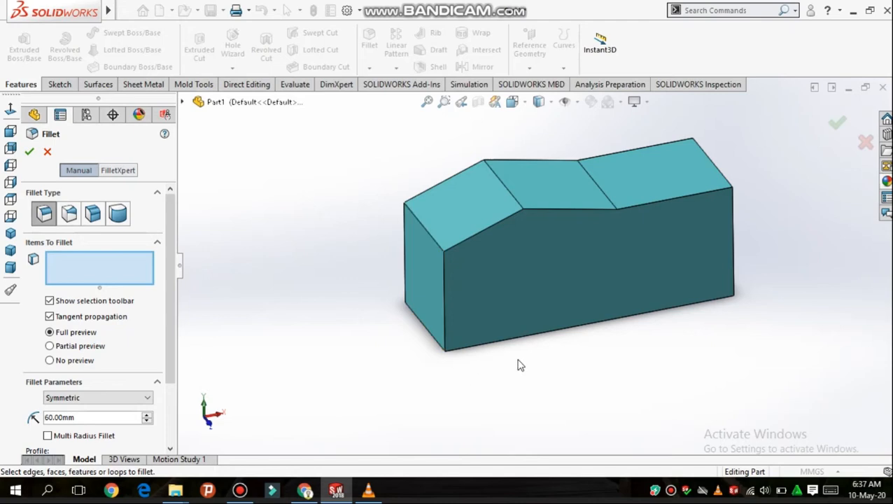
{"action": "middle_click_drag", "start_coordinate": [542, 365], "coordinate": [483, 277]}
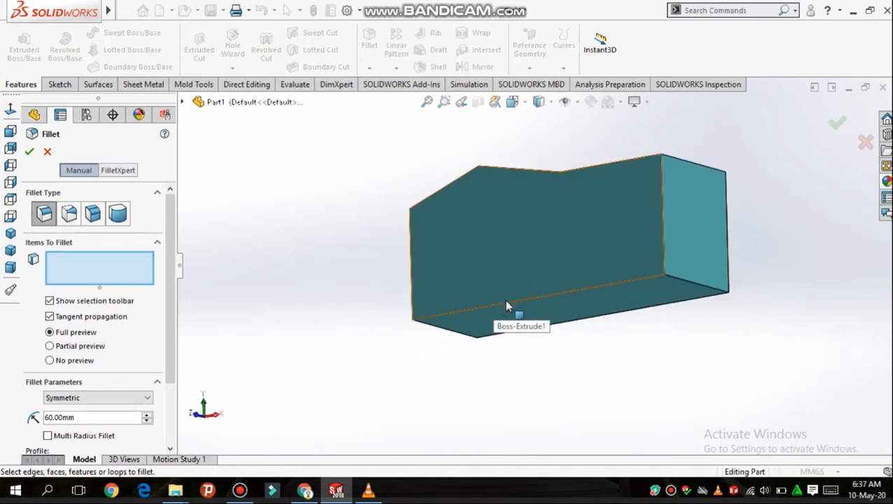
{"action": "left_click", "coordinate": [507, 301]}
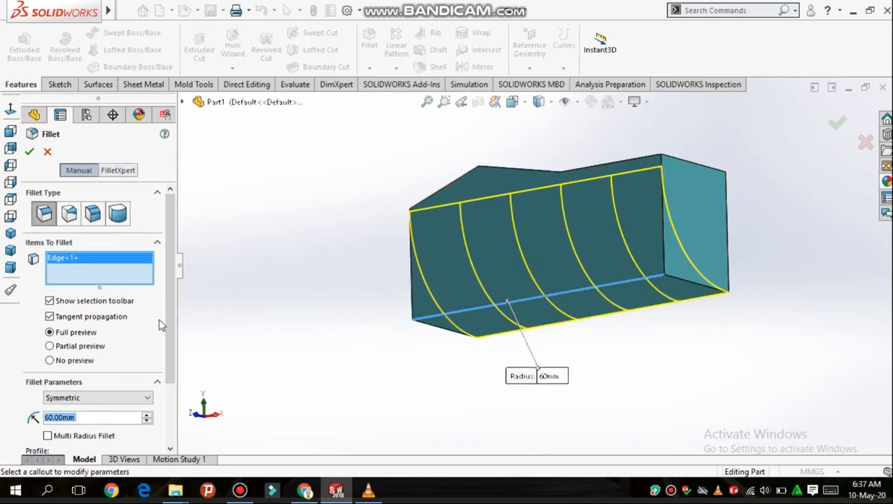
{"action": "scroll", "coordinate": [158, 384], "scroll_direction": "down", "scroll_amount": 2}
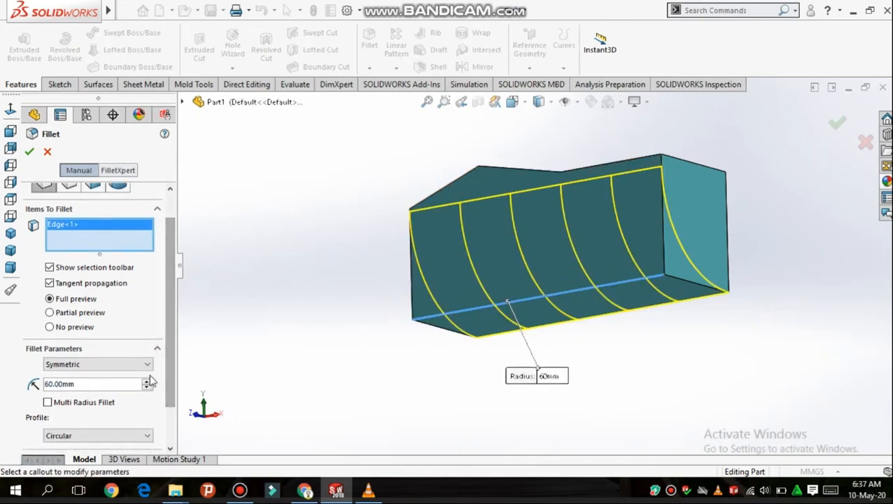
{"action": "left_click", "coordinate": [132, 385]}
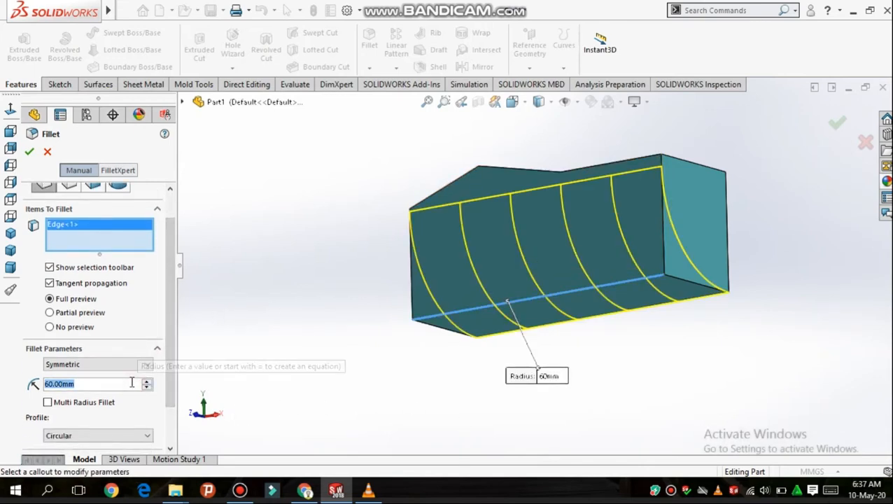
{"action": "type", "text": "20"}
{"action": "key", "text": "Return"}
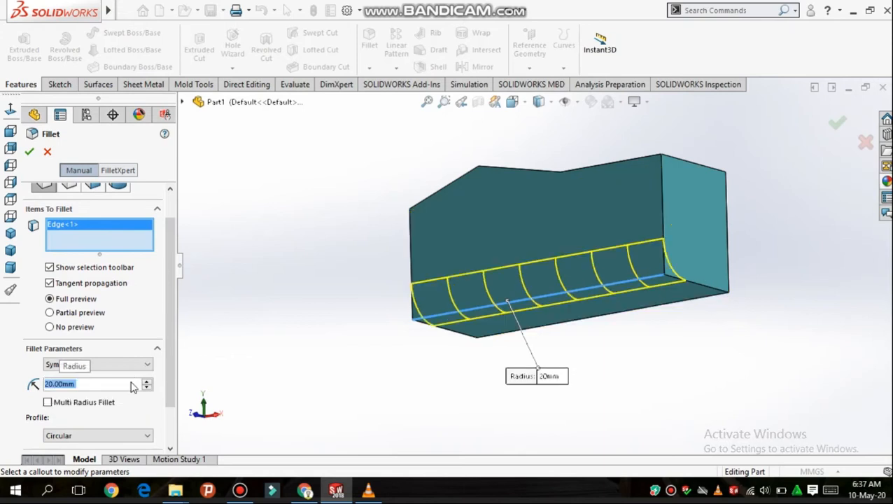
- Add both end faces, both large side faces and the rear lower long edge to the fillet selection and apply it
{"action": "key", "text": "ctrl+1"}
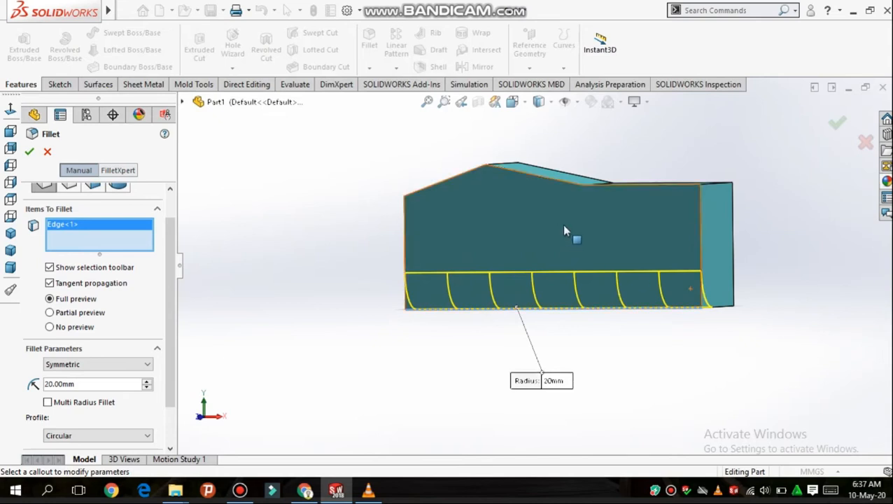
{"action": "middle_click_drag", "start_coordinate": [845, 232], "coordinate": [767, 252]}
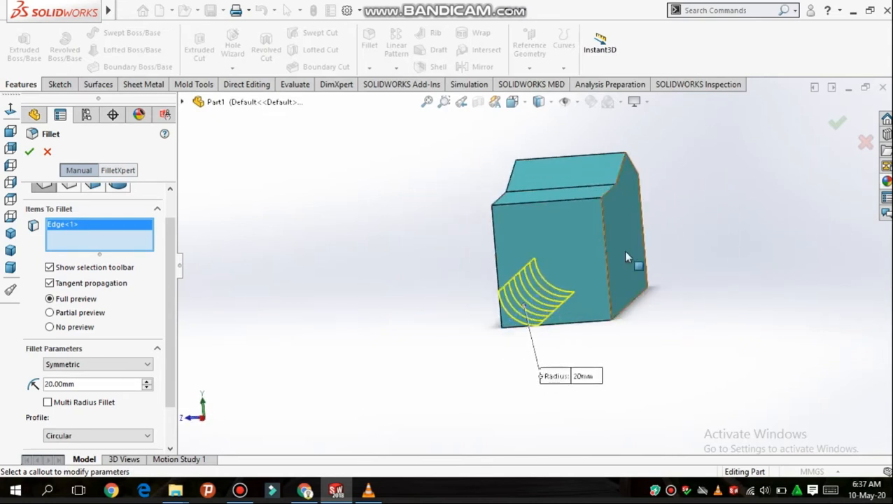
{"action": "left_click", "coordinate": [580, 245]}
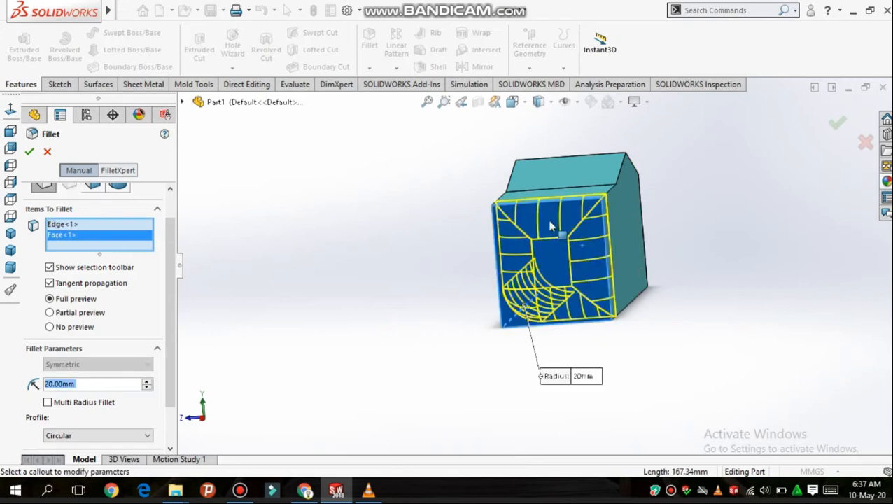
{"action": "middle_click_drag", "start_coordinate": [770, 256], "coordinate": [640, 242]}
{"action": "left_click", "coordinate": [639, 239]}
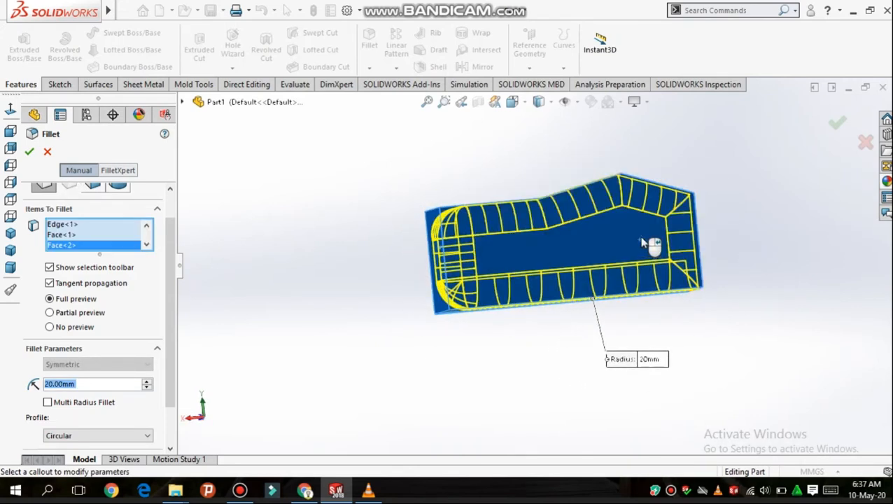
{"action": "middle_click_drag", "start_coordinate": [795, 230], "coordinate": [680, 246]}
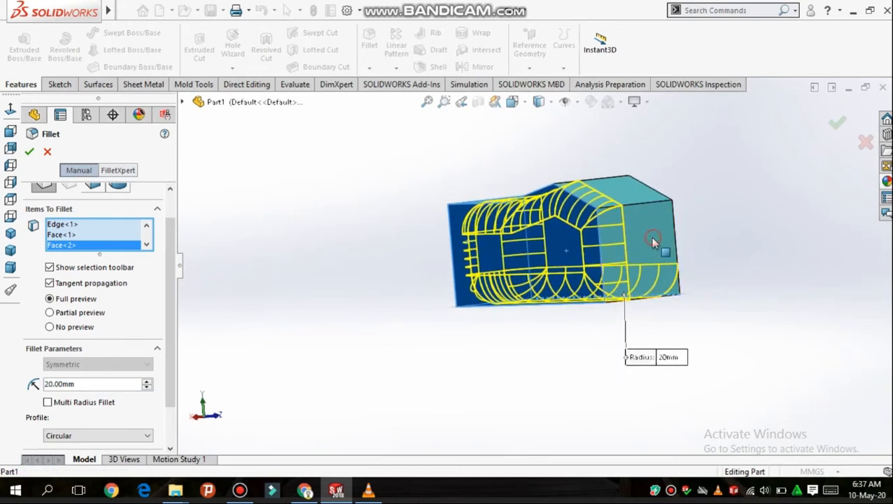
{"action": "left_click", "coordinate": [659, 245]}
{"action": "middle_click_drag", "start_coordinate": [778, 205], "coordinate": [693, 289]}
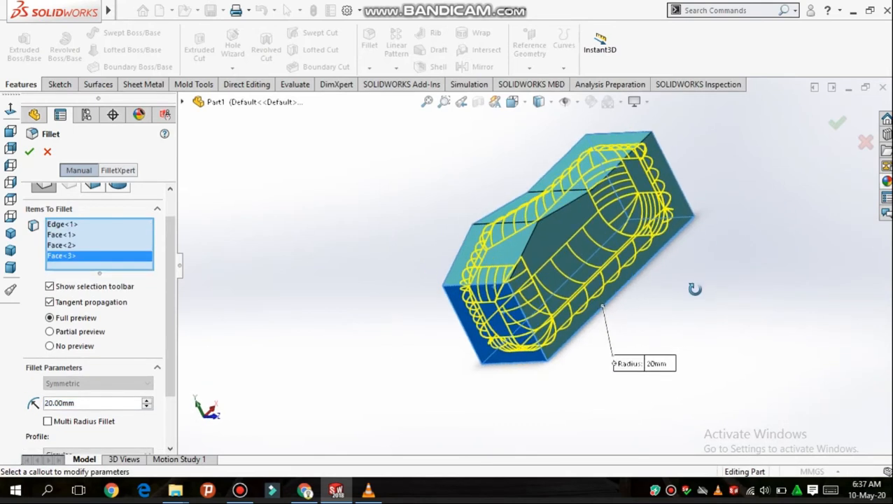
{"action": "left_click", "coordinate": [621, 231]}
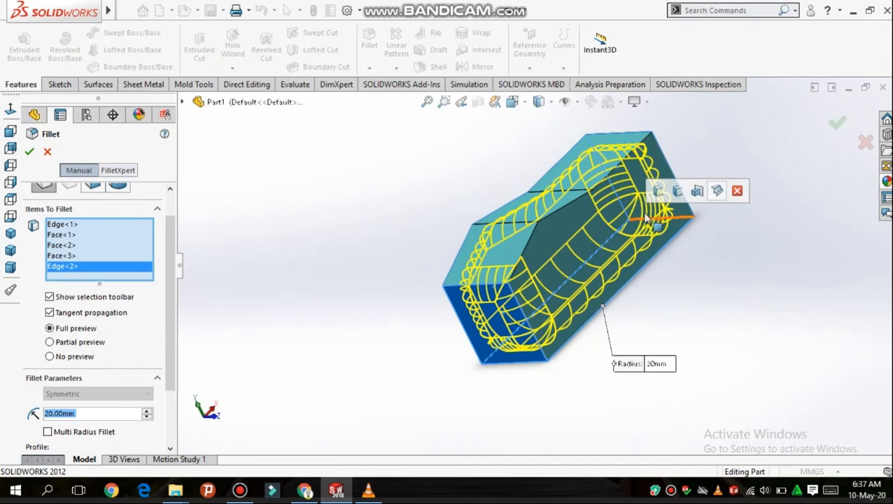
{"action": "left_click", "coordinate": [586, 224]}
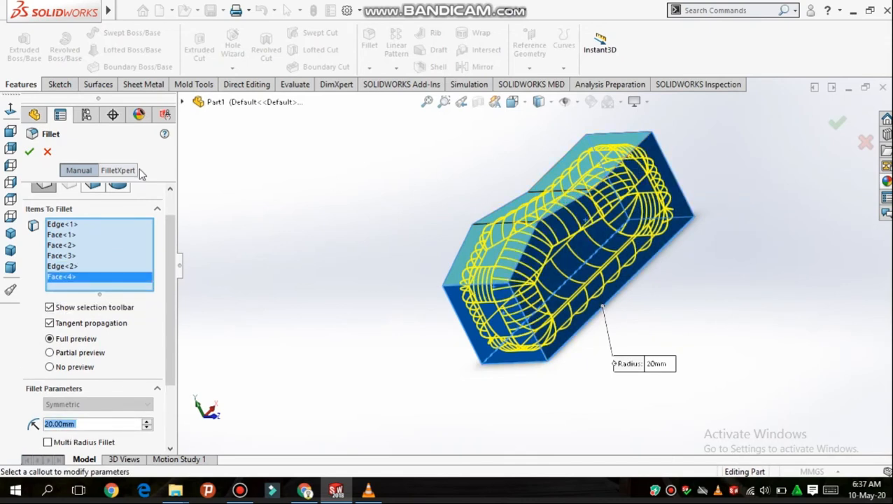
{"action": "left_click", "coordinate": [30, 151]}
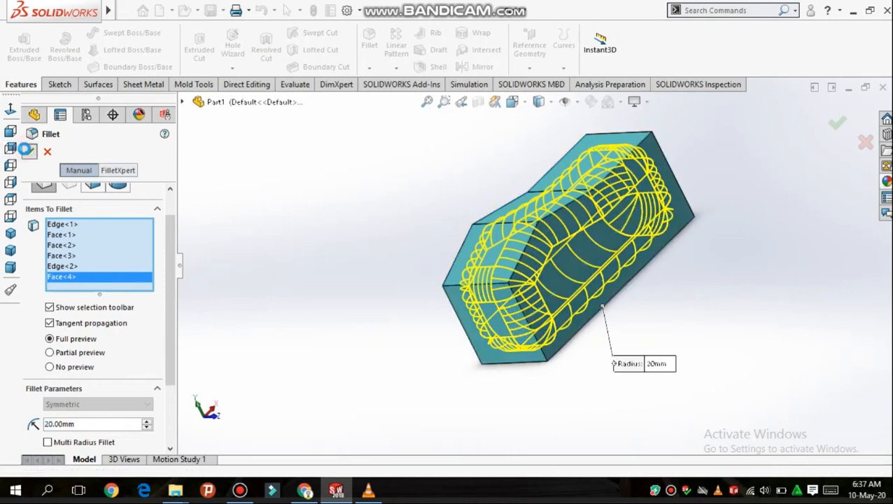
{"action": "middle_click_drag", "start_coordinate": [325, 265], "coordinate": [467, 197]}
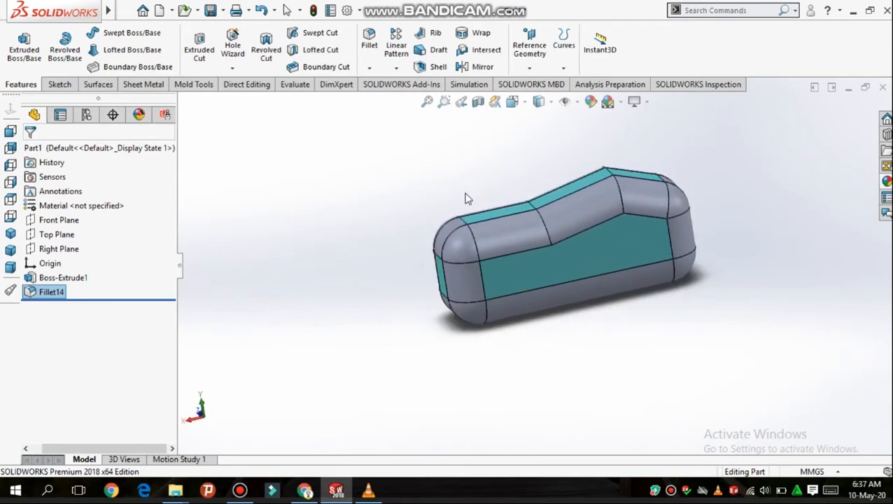
- Delete the constant size fillet feature from the part
{"action": "right_click", "coordinate": [47, 293]}
{"action": "left_click", "coordinate": [109, 315]}
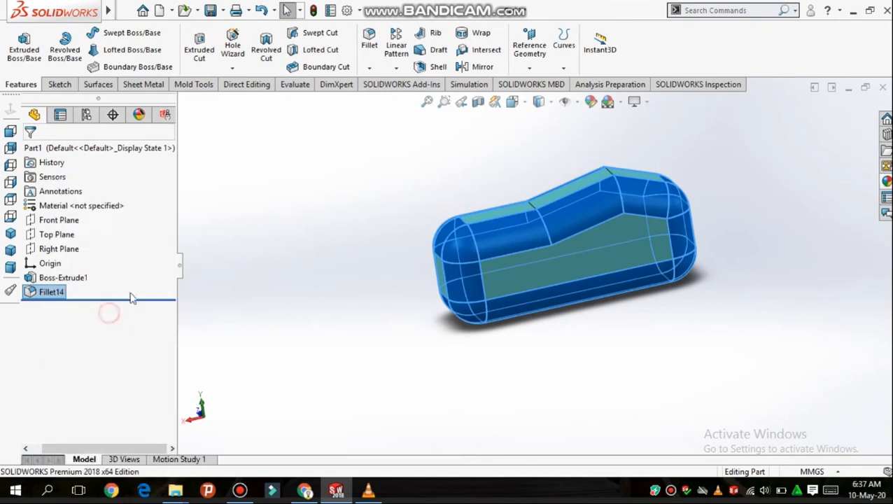
{"action": "left_click", "coordinate": [527, 182]}
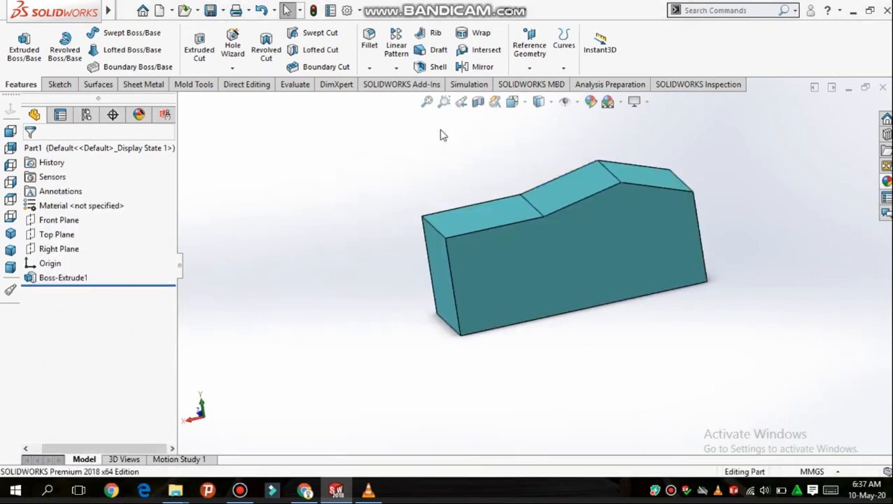
- Start a variable size fillet on the rear side face's lower long edge with a 10 mm radius at the end farther from the peak
{"action": "left_click", "coordinate": [369, 45]}
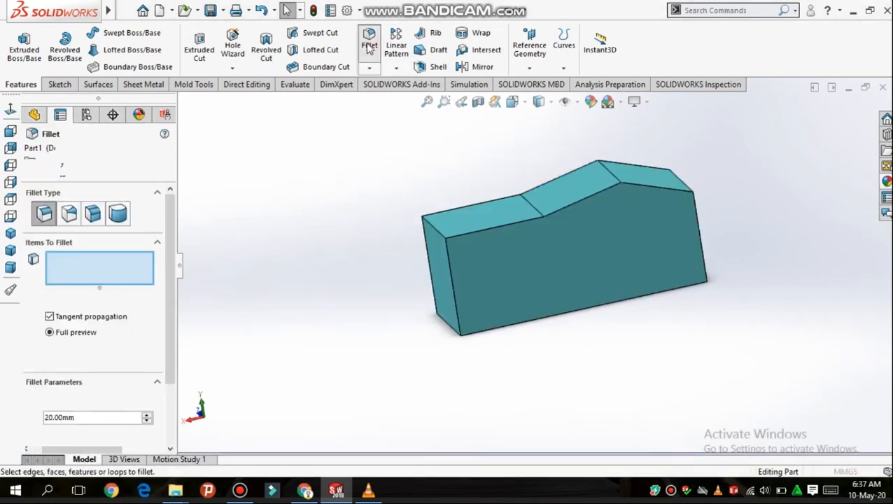
{"action": "left_click", "coordinate": [68, 216]}
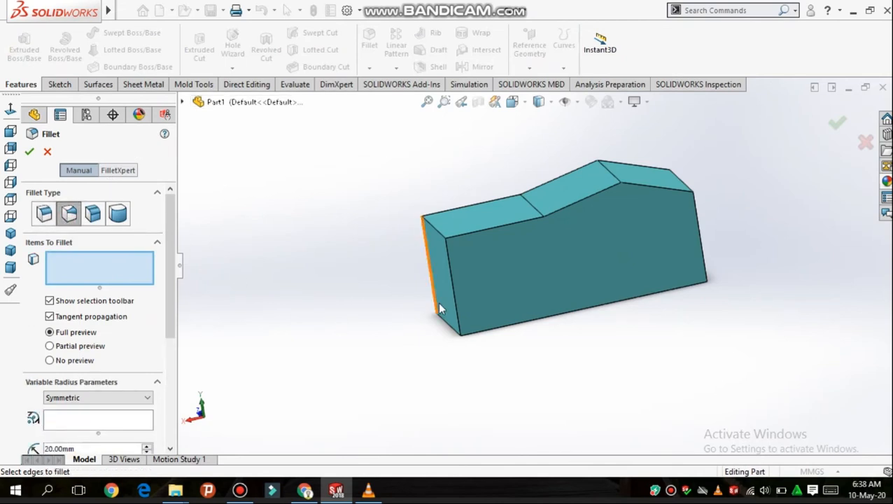
{"action": "middle_click_drag", "start_coordinate": [557, 344], "coordinate": [539, 314]}
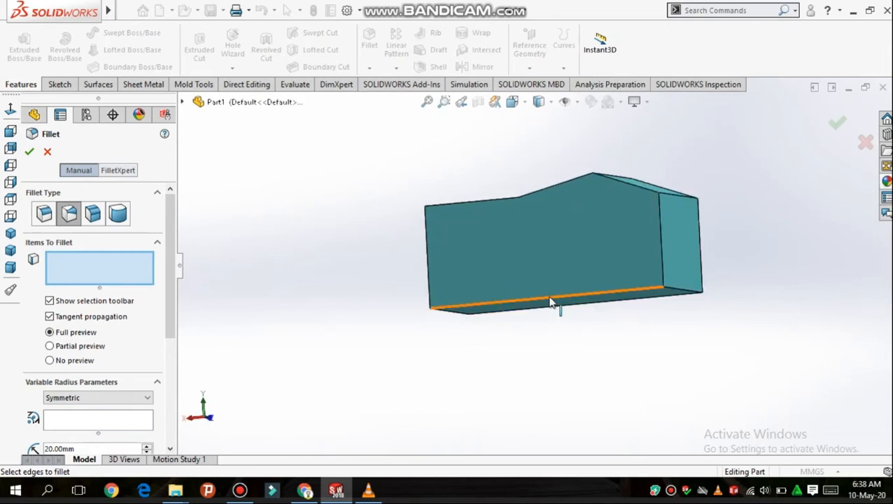
{"action": "left_click", "coordinate": [550, 299]}
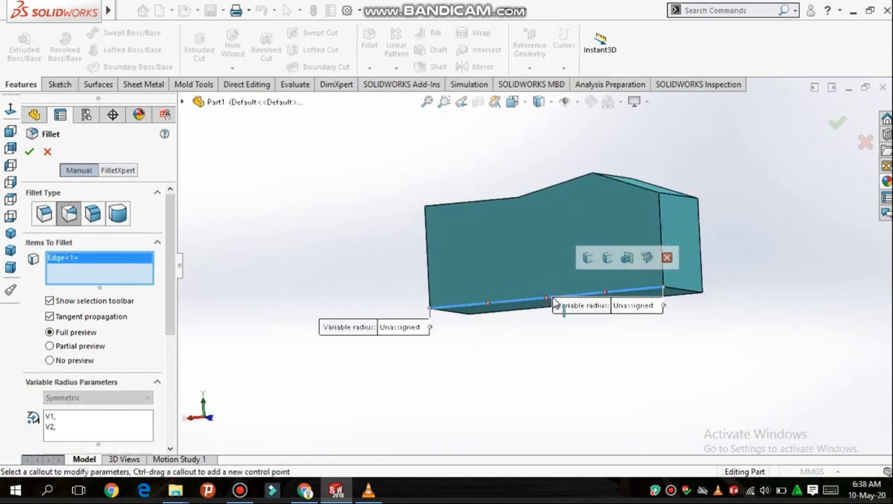
{"action": "left_click", "coordinate": [413, 333]}
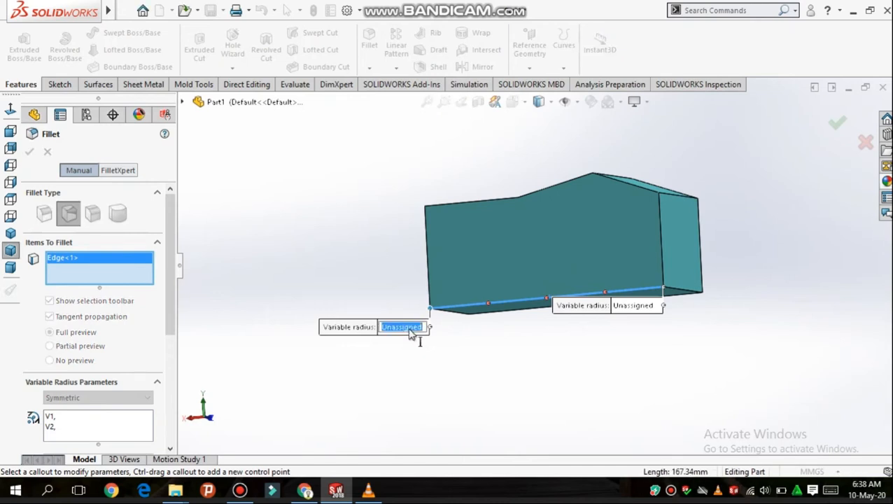
{"action": "type", "text": "10"}
{"action": "key", "text": "Return"}
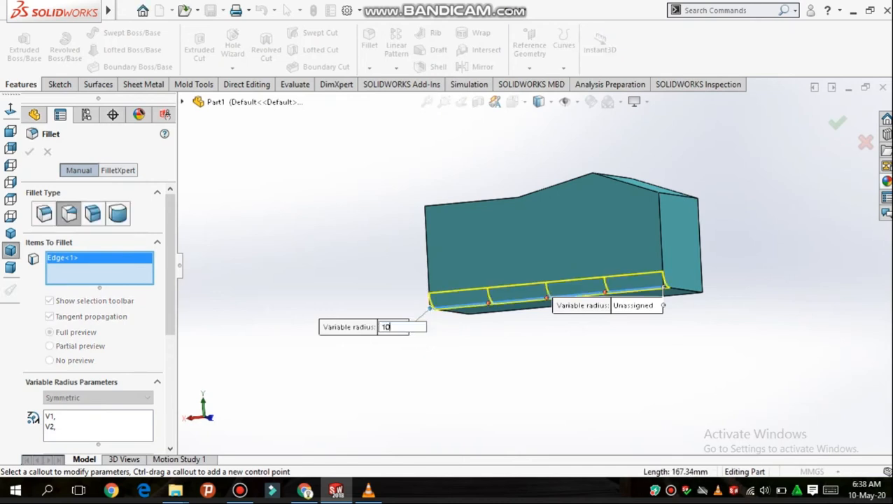
- Set the radius at the edge's other end to 2 mm and apply the variable size fillet
{"action": "left_click", "coordinate": [641, 309]}
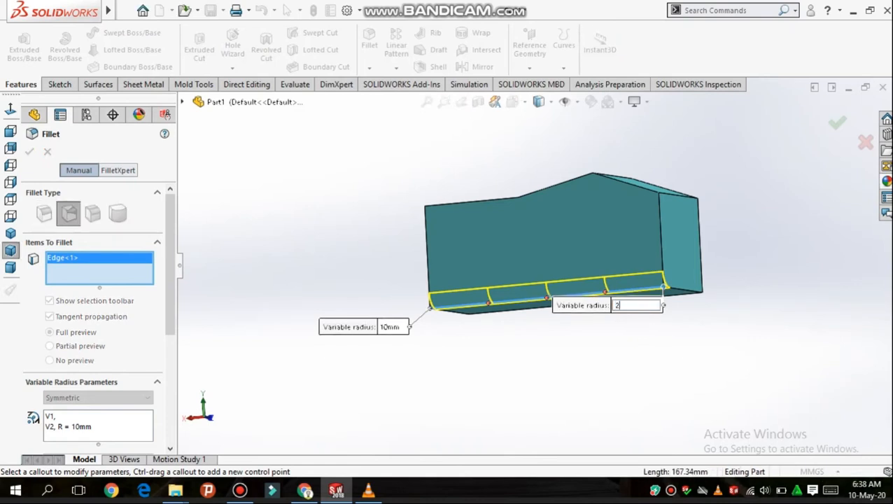
{"action": "type", "text": "2"}
{"action": "key", "text": "Return"}
{"action": "scroll", "coordinate": [634, 309], "scroll_direction": "down", "scroll_amount": 3}
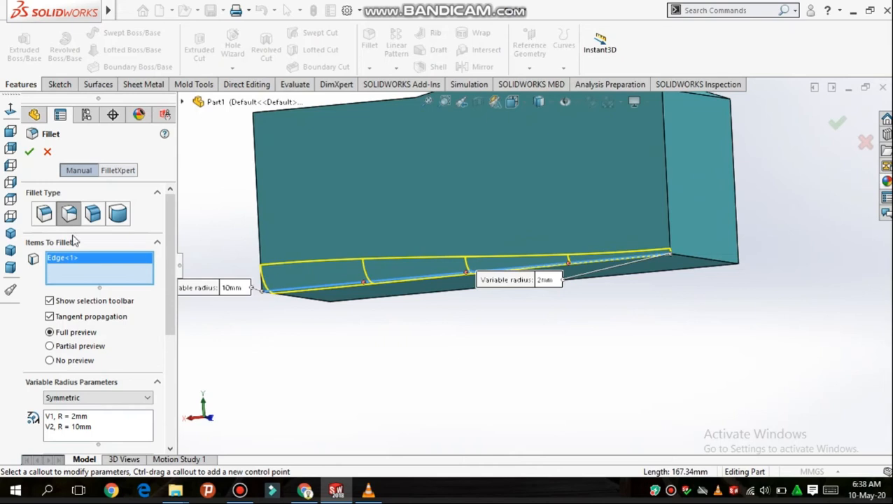
{"action": "left_click", "coordinate": [30, 153]}
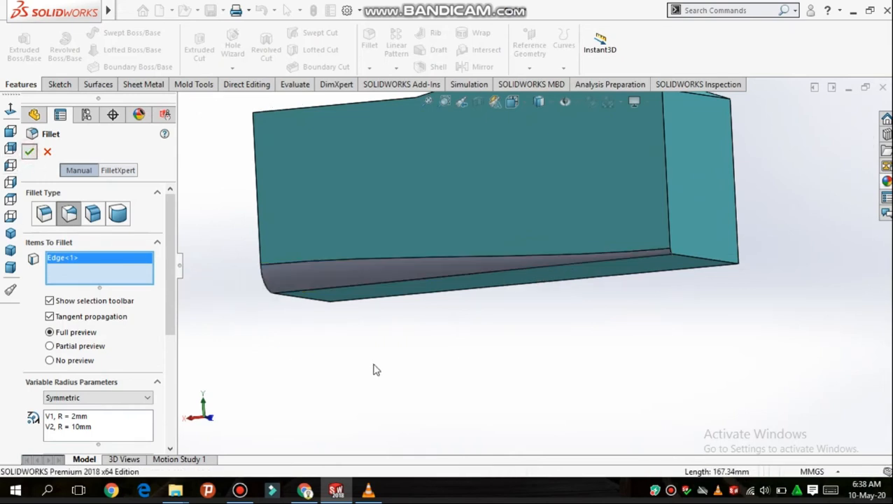
{"action": "middle_click_drag", "start_coordinate": [422, 299], "coordinate": [436, 364]}
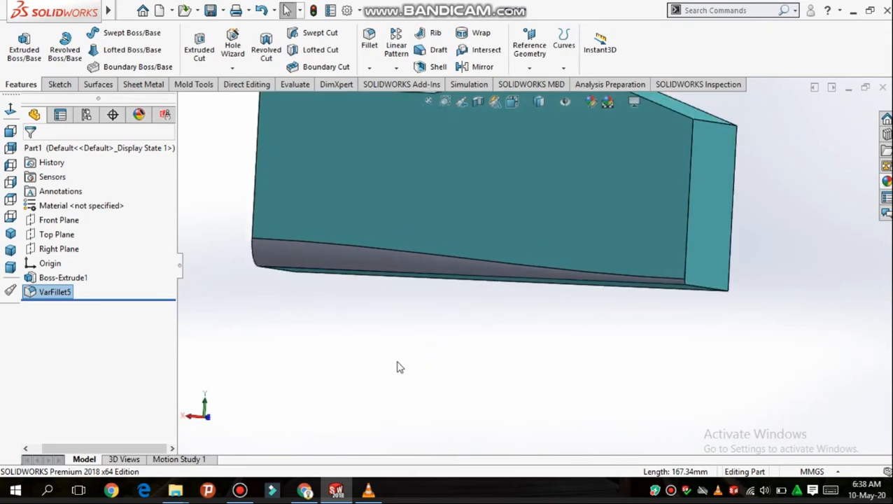
- Delete the variable size fillet feature from the part
{"action": "right_click", "coordinate": [54, 294]}
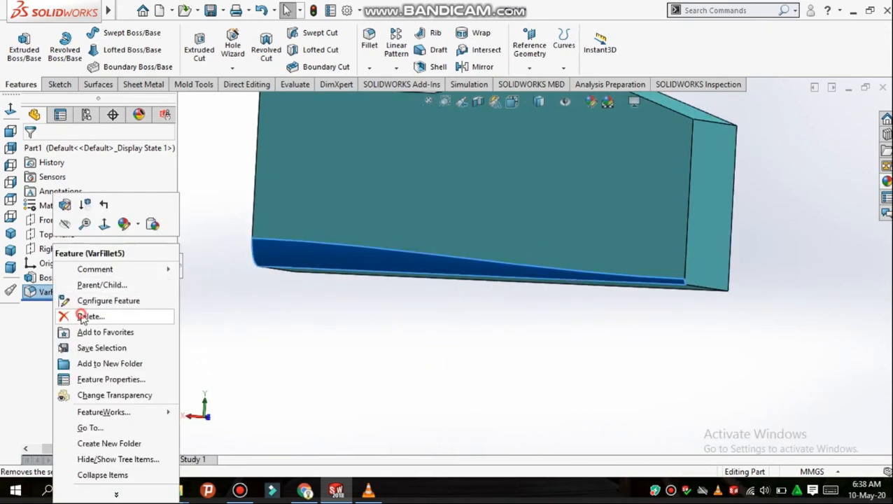
{"action": "left_click", "coordinate": [79, 313]}
{"action": "left_click", "coordinate": [530, 180]}
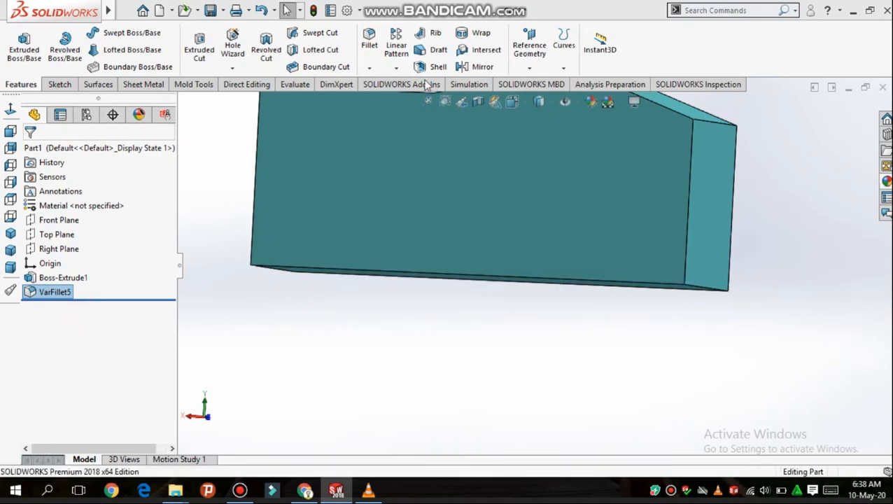
- Start a face fillet between the end face nearest the peak and the block's bottom face
{"action": "left_click", "coordinate": [368, 44]}
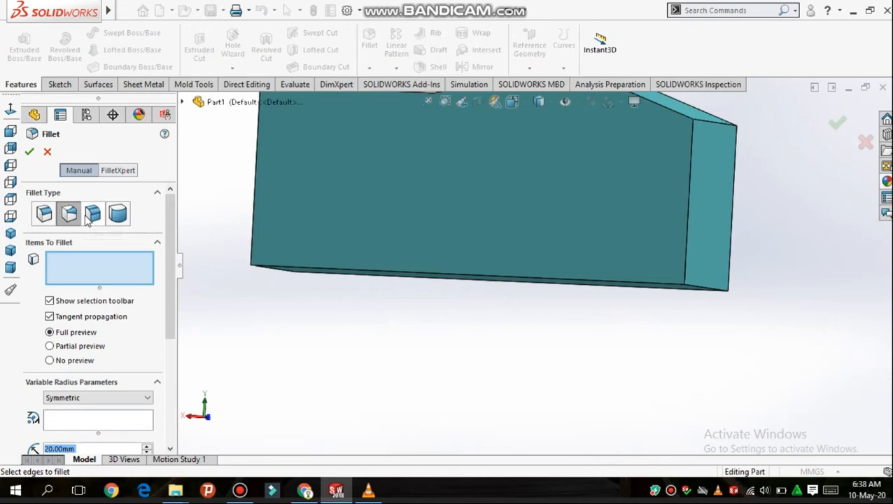
{"action": "left_click", "coordinate": [86, 217]}
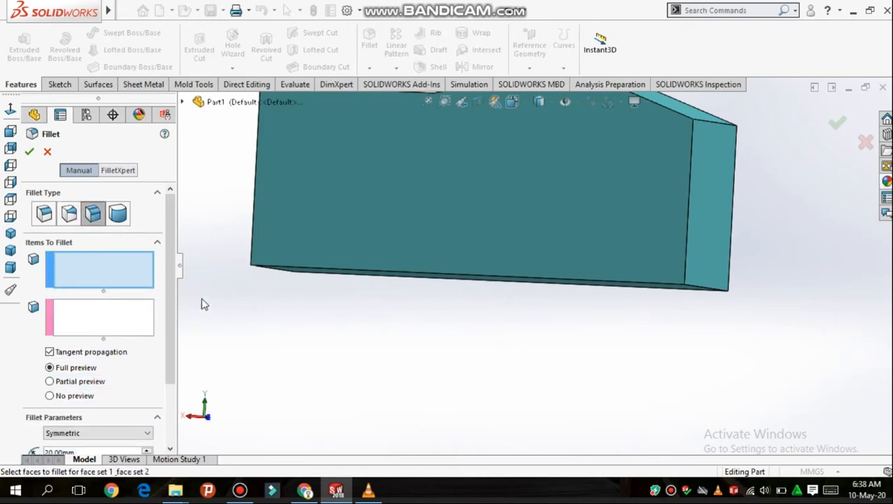
{"action": "left_click", "coordinate": [708, 198]}
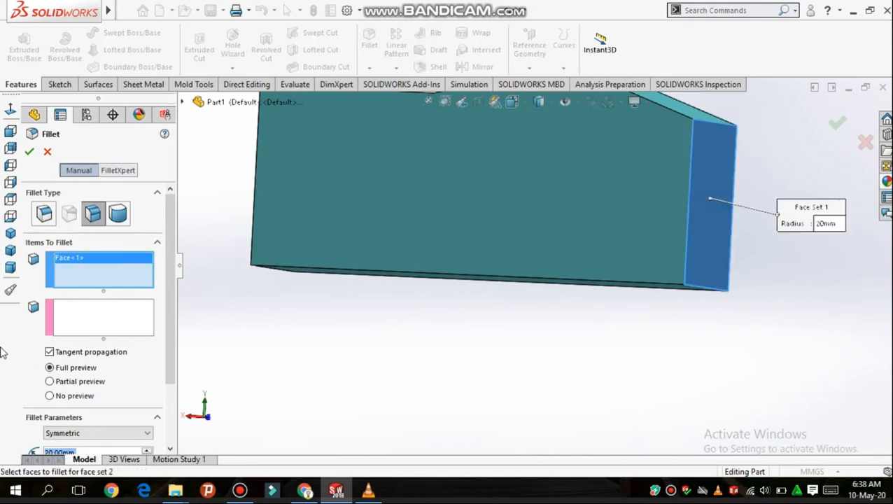
{"action": "left_click", "coordinate": [60, 318]}
{"action": "middle_click_drag", "start_coordinate": [503, 412], "coordinate": [549, 302]}
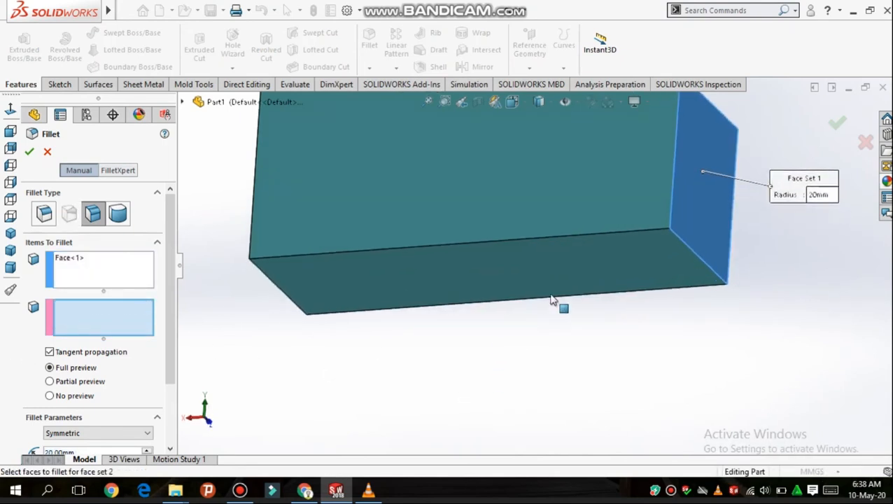
{"action": "left_click", "coordinate": [630, 262]}
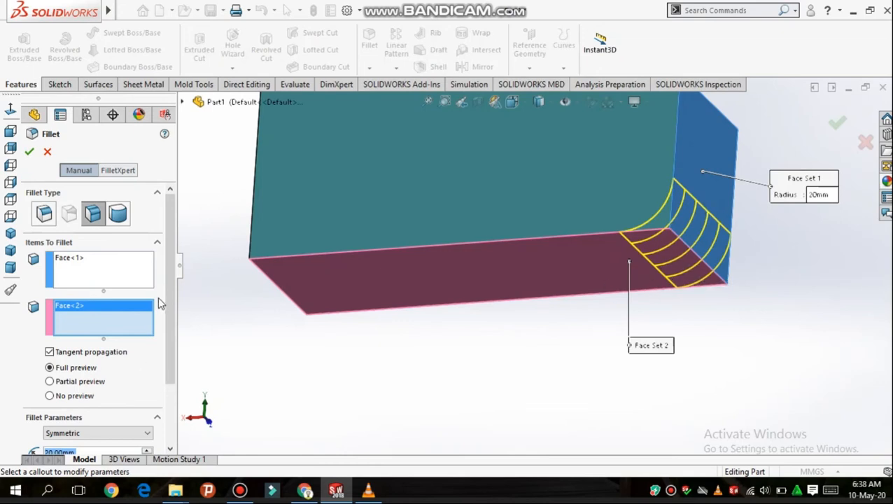
- Set the face fillet's symmetric radius to 60 mm and apply it
{"action": "scroll", "coordinate": [175, 273], "scroll_direction": "down", "scroll_amount": 2}
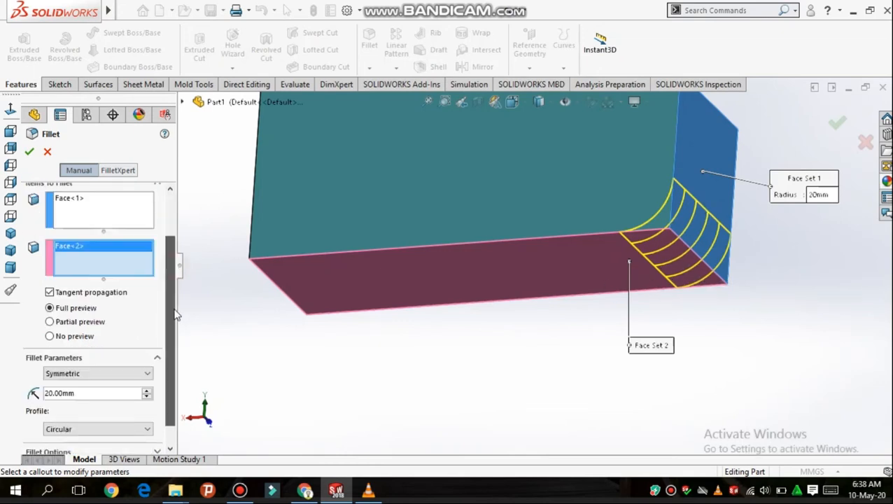
{"action": "left_click", "coordinate": [148, 388]}
{"action": "left_click", "coordinate": [148, 385]}
{"action": "left_click", "coordinate": [148, 385]}
{"action": "left_click", "coordinate": [148, 384]}
{"action": "left_click", "coordinate": [148, 385]}
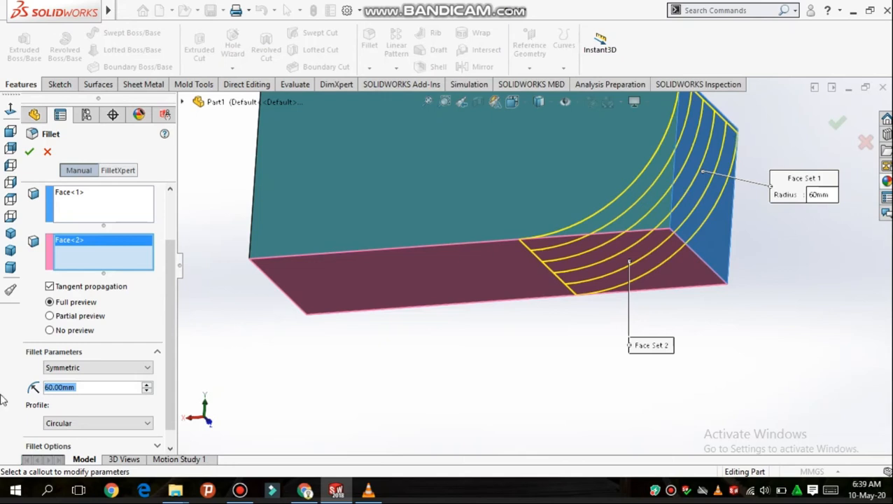
{"action": "left_click", "coordinate": [29, 153]}
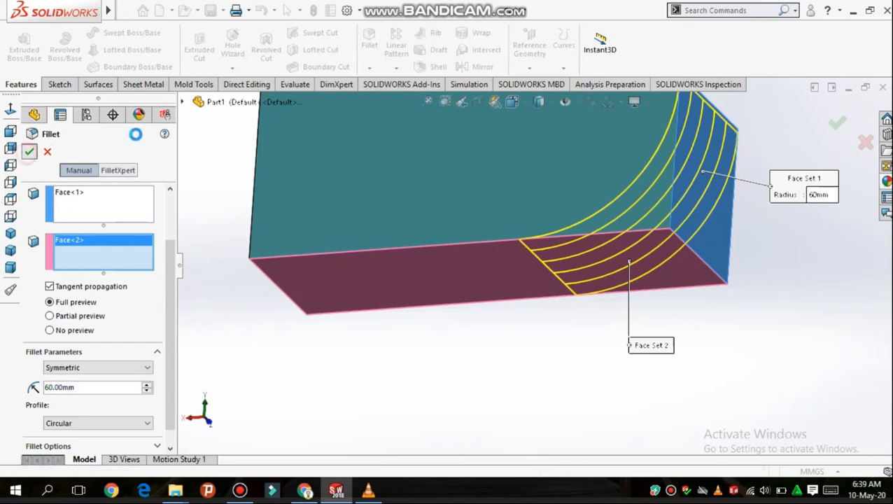
{"action": "scroll", "coordinate": [476, 296], "scroll_direction": "up", "scroll_amount": 3}
{"action": "middle_click_drag", "start_coordinate": [479, 269], "coordinate": [495, 376]}
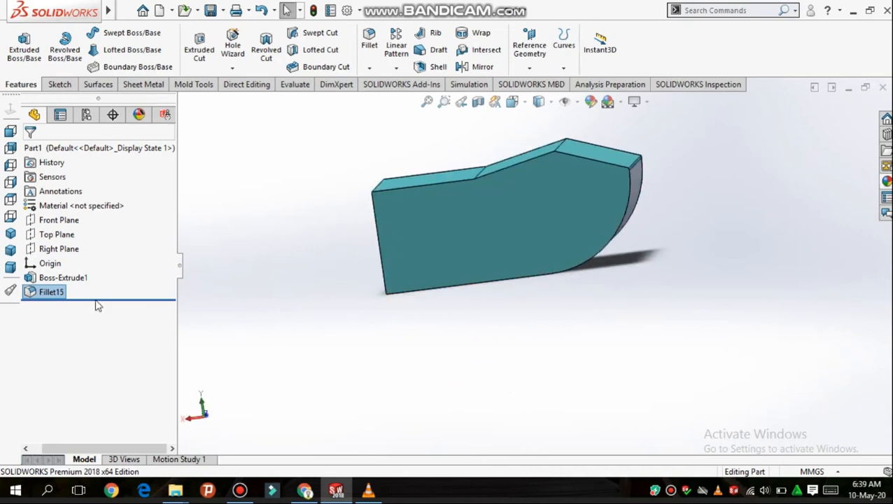
- Delete the face fillet feature from the part
{"action": "right_click", "coordinate": [44, 297]}
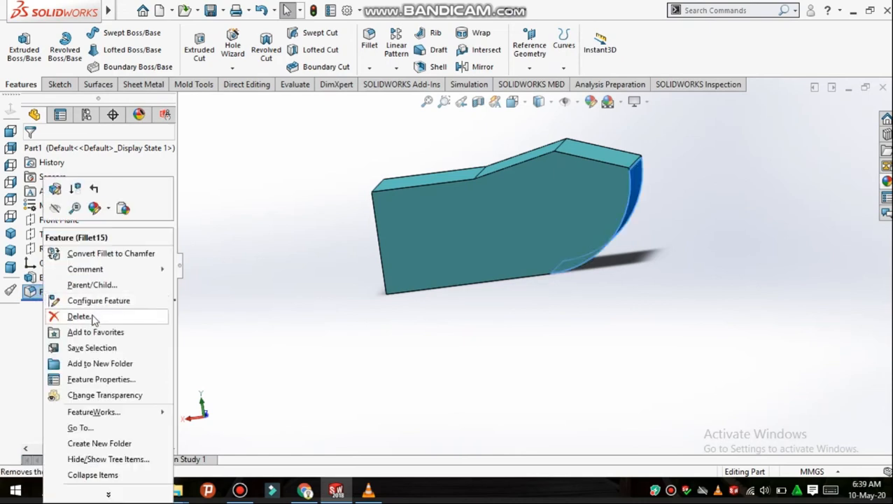
{"action": "left_click", "coordinate": [93, 318]}
{"action": "left_click", "coordinate": [527, 180]}
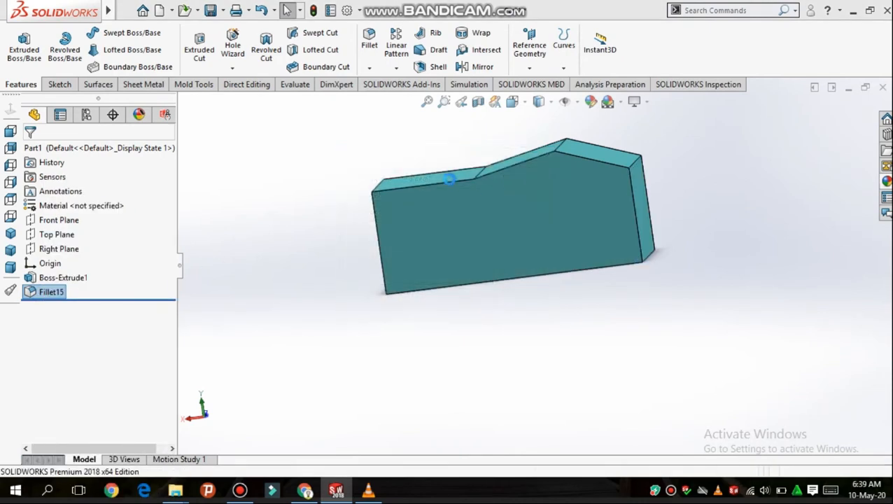
- Start a full round fillet with the top face beside the peak as side face set 1 and the adjacent end face as center
{"action": "left_click", "coordinate": [369, 39]}
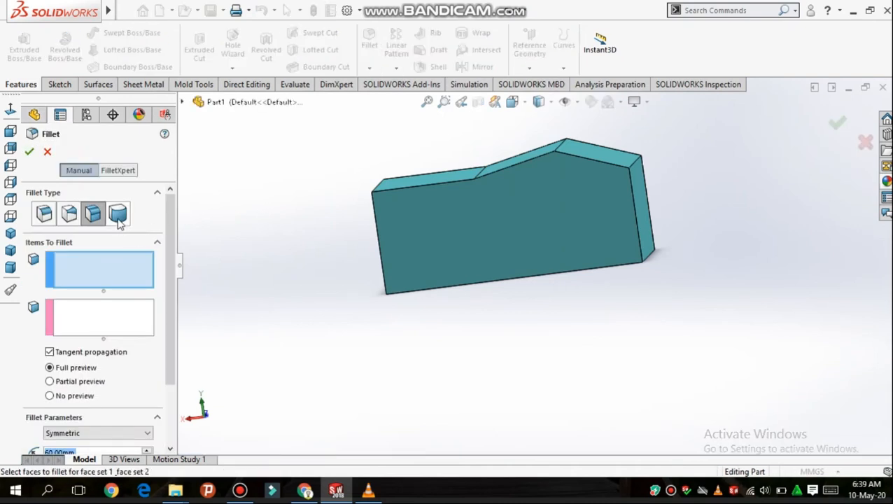
{"action": "left_click", "coordinate": [118, 214]}
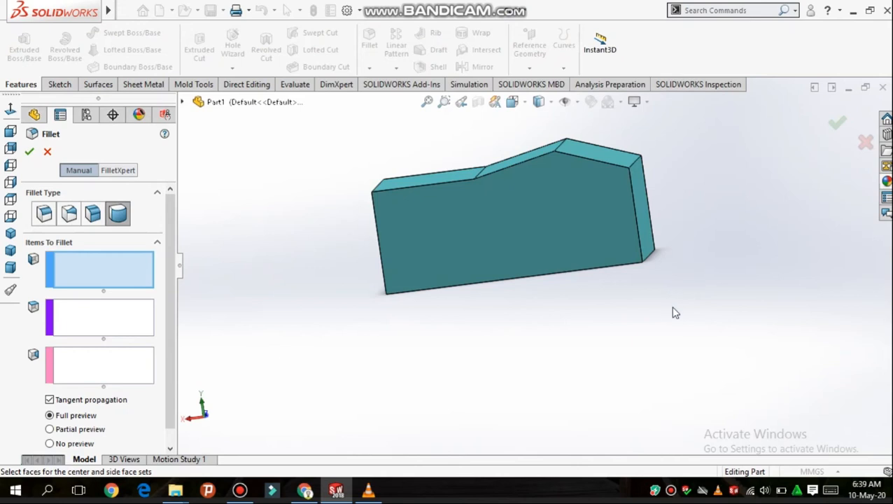
{"action": "middle_click_drag", "start_coordinate": [672, 306], "coordinate": [628, 193]}
{"action": "left_click", "coordinate": [590, 161]}
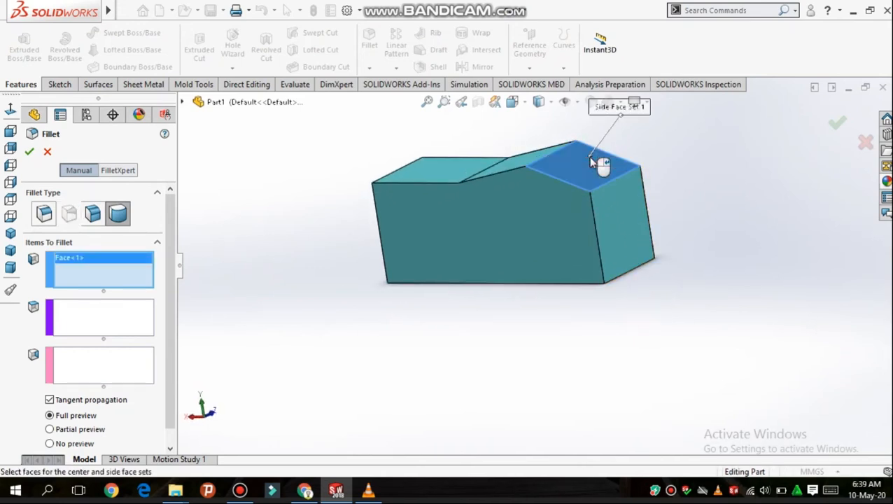
{"action": "left_click", "coordinate": [89, 316]}
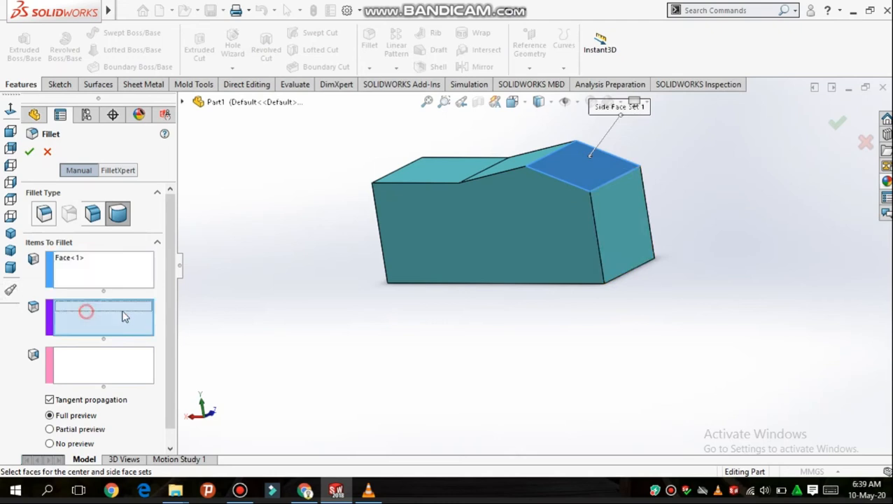
{"action": "left_click", "coordinate": [629, 209]}
- Assign the block's bottom face as side face set 2 and apply the full round fillet
{"action": "middle_click_drag", "start_coordinate": [663, 329], "coordinate": [588, 247]}
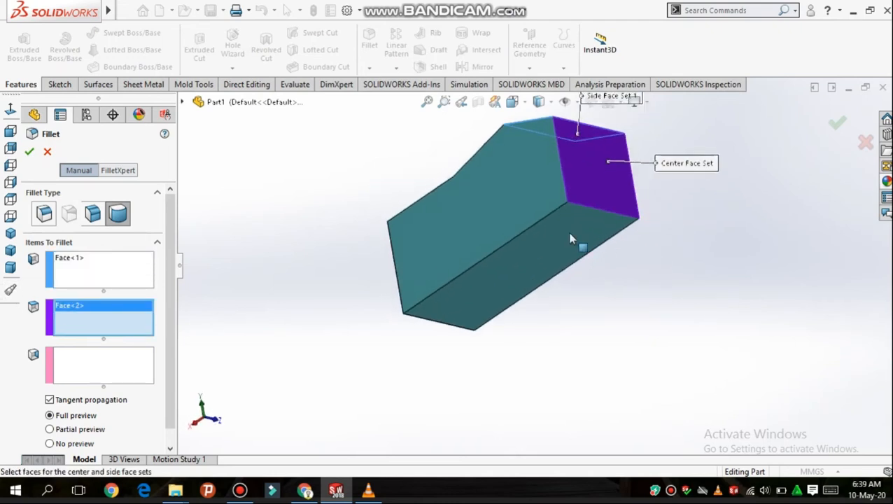
{"action": "left_click", "coordinate": [93, 372]}
{"action": "left_click", "coordinate": [591, 242]}
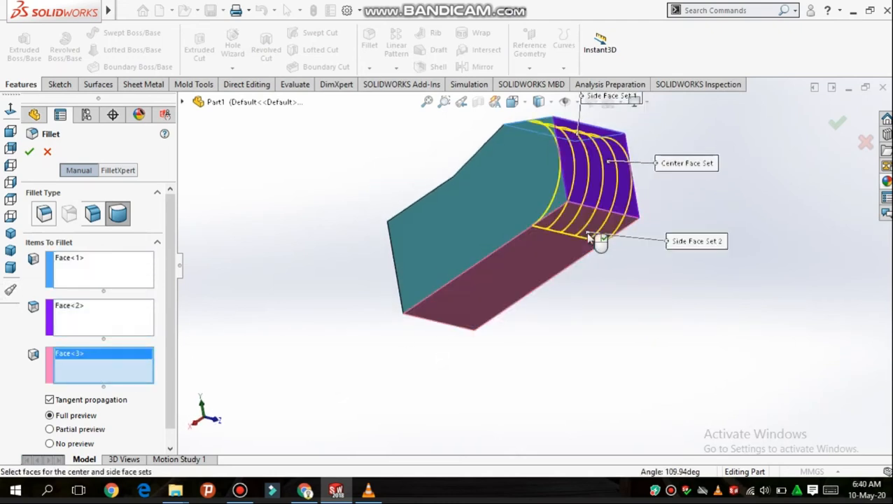
{"action": "middle_click_drag", "start_coordinate": [628, 292], "coordinate": [658, 356]}
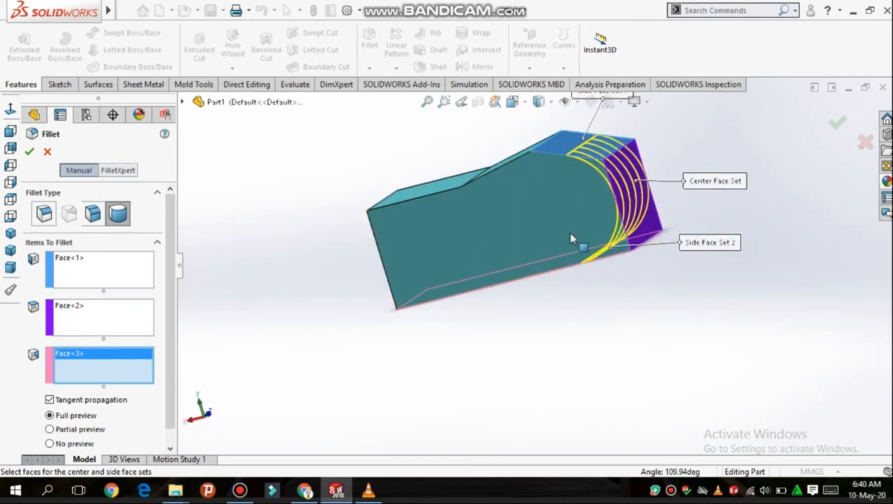
{"action": "left_click", "coordinate": [30, 152]}
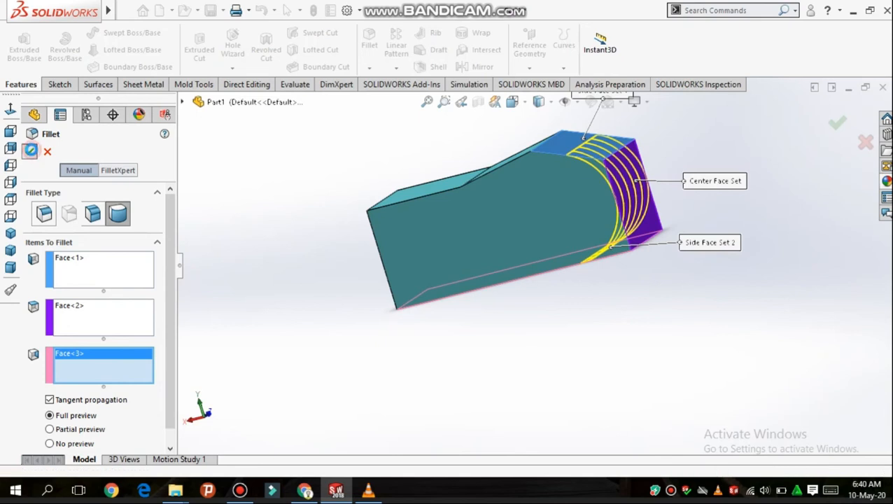
{"action": "middle_click_drag", "start_coordinate": [611, 308], "coordinate": [641, 318]}
{"action": "key", "text": "Escape"}
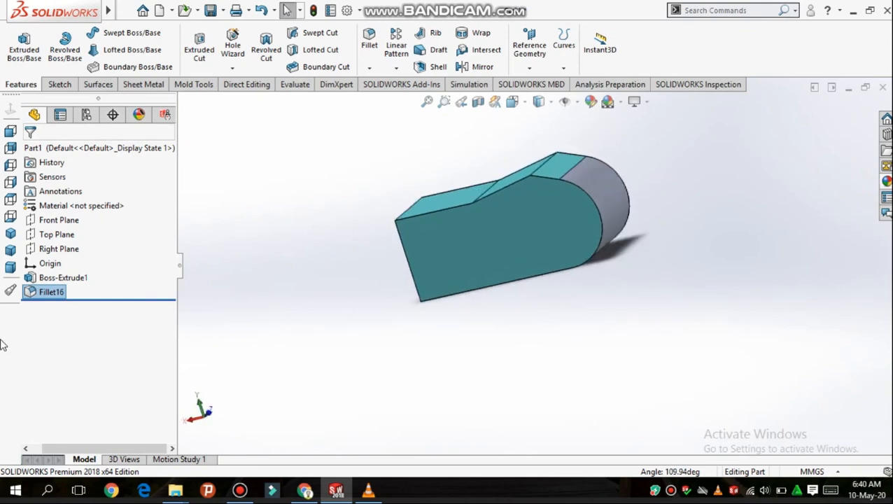
- Delete the full round fillet feature from the part
{"action": "right_click", "coordinate": [53, 292]}
{"action": "left_click", "coordinate": [119, 315]}
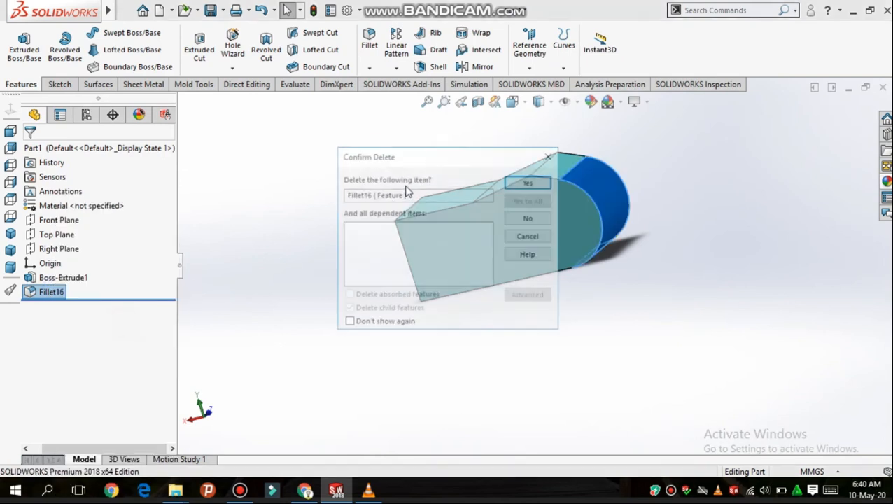
{"action": "left_click", "coordinate": [529, 180]}
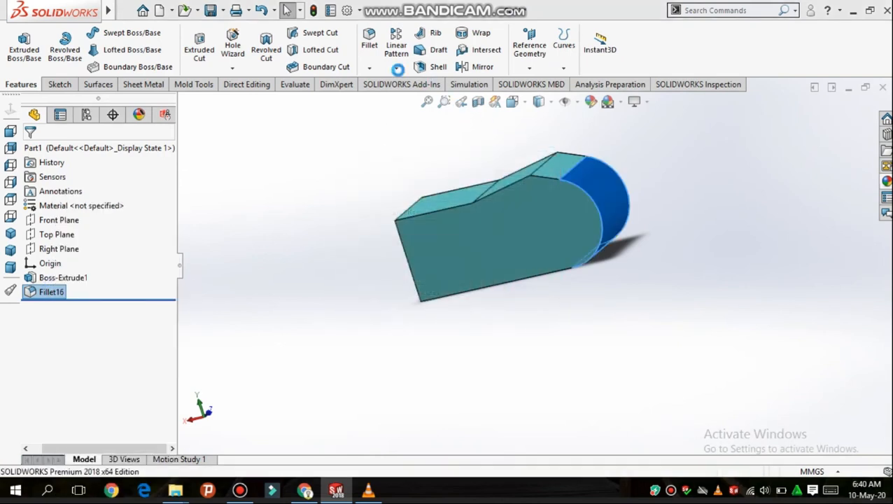
- Start a constant size fillet with asymmetric parameters on the rear side face's lower long edge
{"action": "left_click", "coordinate": [367, 44]}
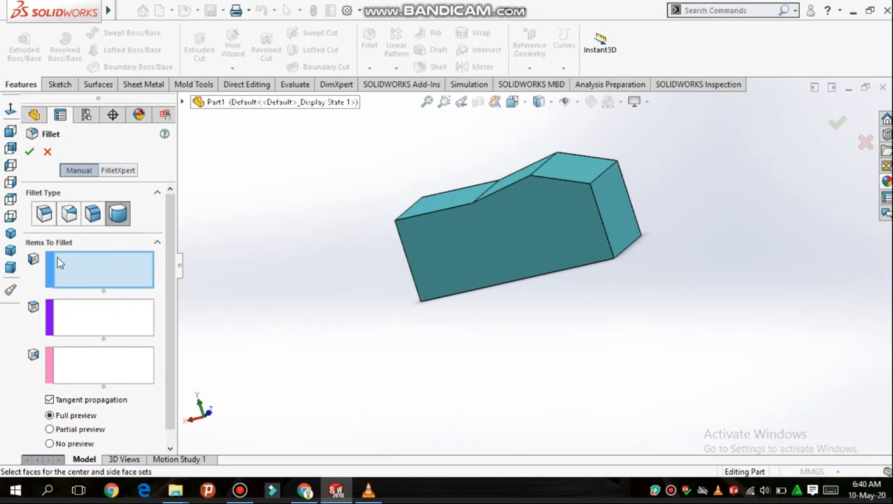
{"action": "left_click", "coordinate": [43, 213]}
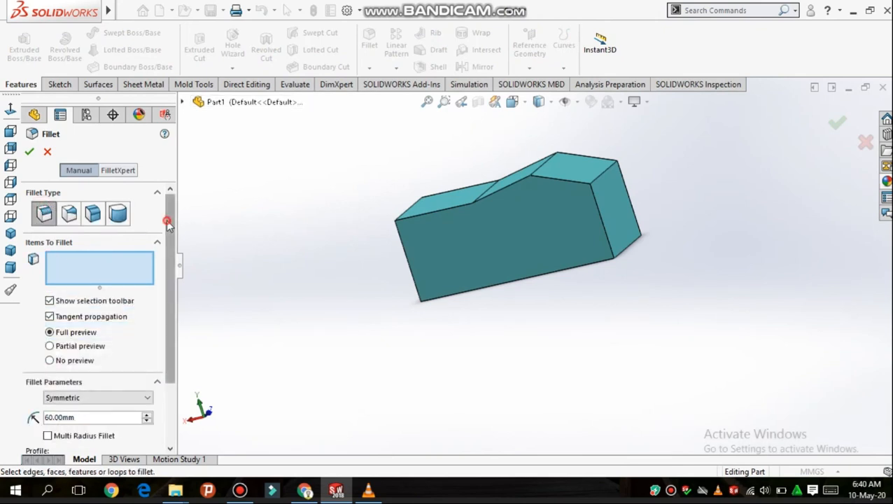
{"action": "scroll", "coordinate": [173, 226], "scroll_direction": "down", "scroll_amount": 3}
{"action": "left_click", "coordinate": [141, 313]}
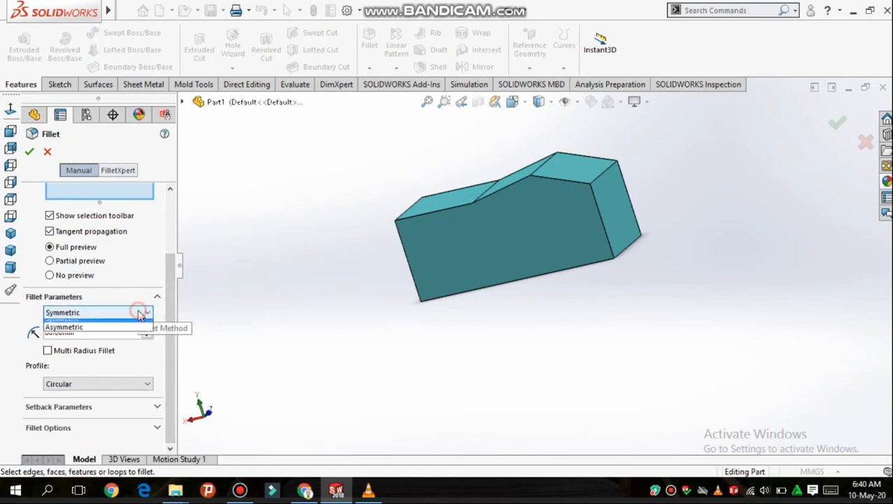
{"action": "left_click", "coordinate": [114, 333]}
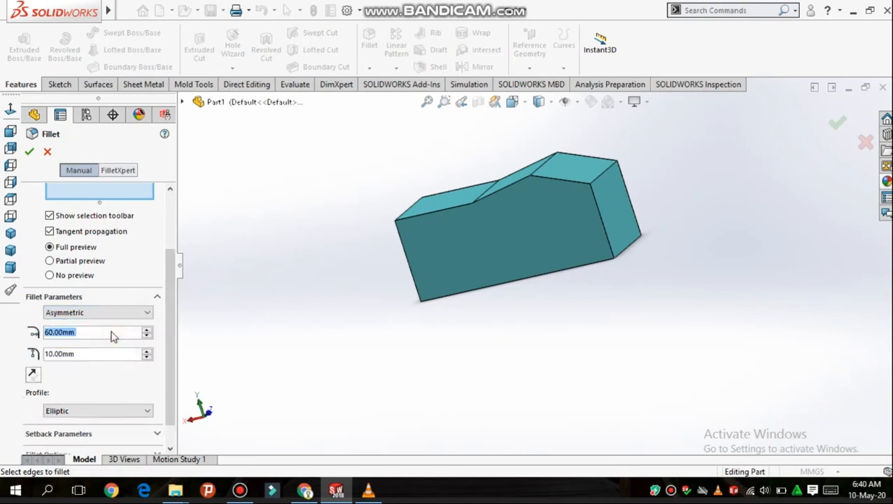
{"action": "left_click", "coordinate": [555, 271]}
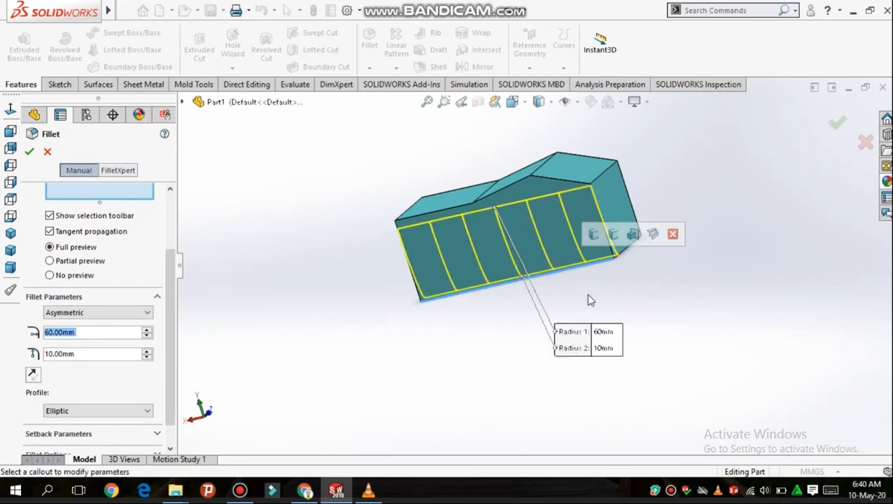
{"action": "middle_click_drag", "start_coordinate": [361, 303], "coordinate": [511, 245]}
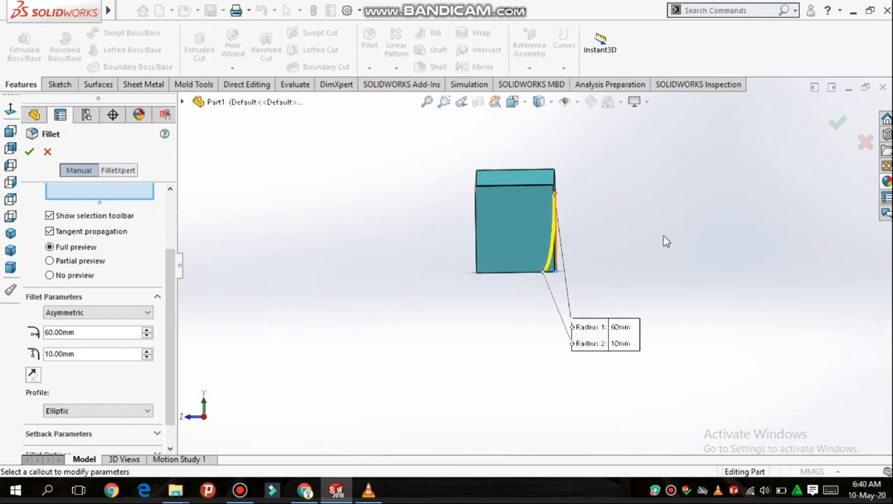
- Set the asymmetric fillet's first radius to 30 mm
{"action": "left_click", "coordinate": [147, 331]}
{"action": "left_click", "coordinate": [147, 337]}
{"action": "left_click", "coordinate": [147, 337]}
{"action": "left_click", "coordinate": [147, 337]}
{"action": "left_click", "coordinate": [147, 338]}
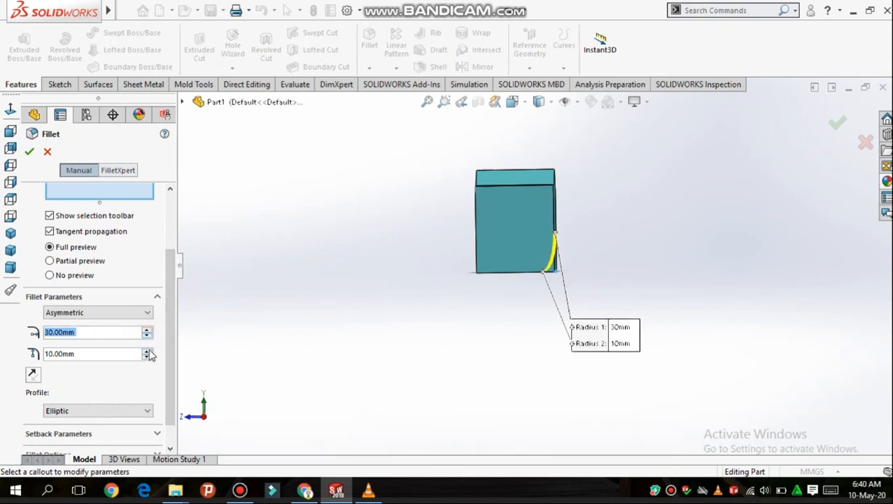
- Set the asymmetric fillet's second radius to 40 mm and apply the fillet
{"action": "left_click", "coordinate": [147, 351]}
{"action": "left_click", "coordinate": [147, 351]}
{"action": "left_click", "coordinate": [147, 350]}
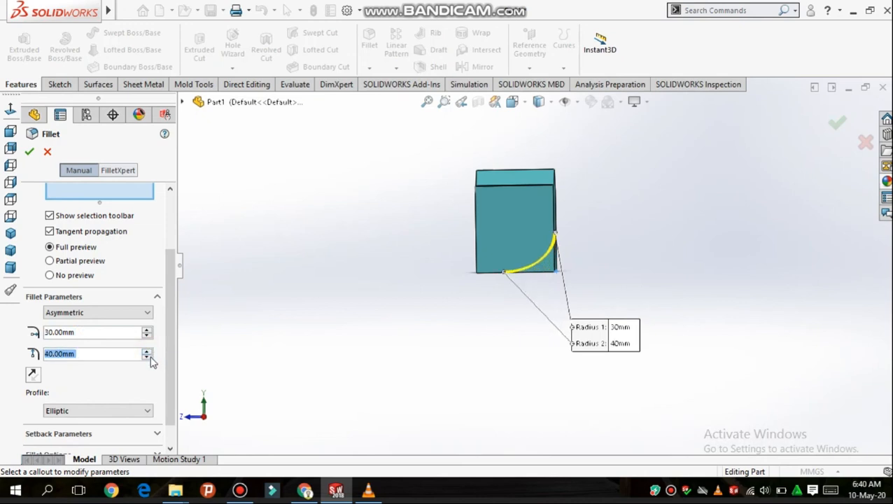
{"action": "left_click", "coordinate": [147, 357]}
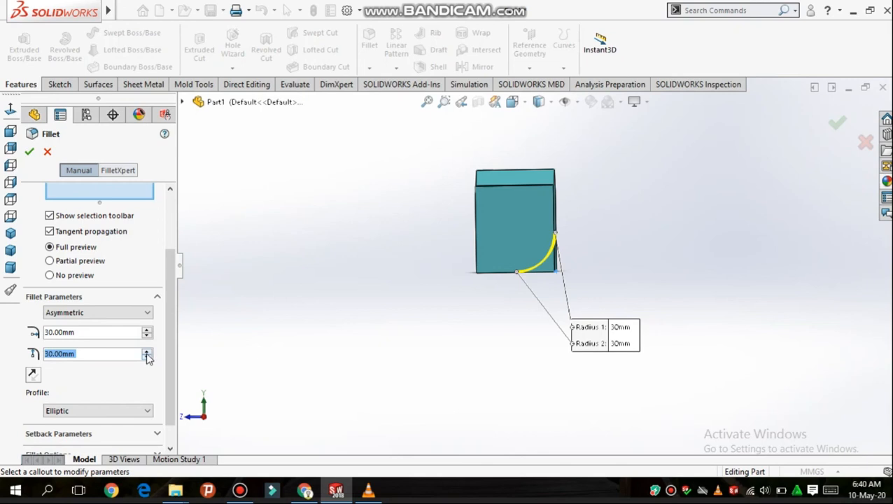
{"action": "left_click", "coordinate": [147, 354]}
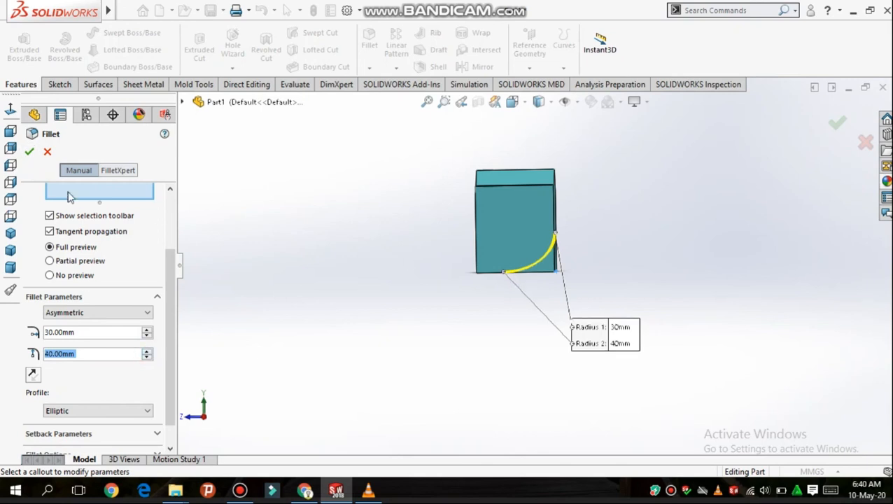
{"action": "left_click", "coordinate": [29, 152]}
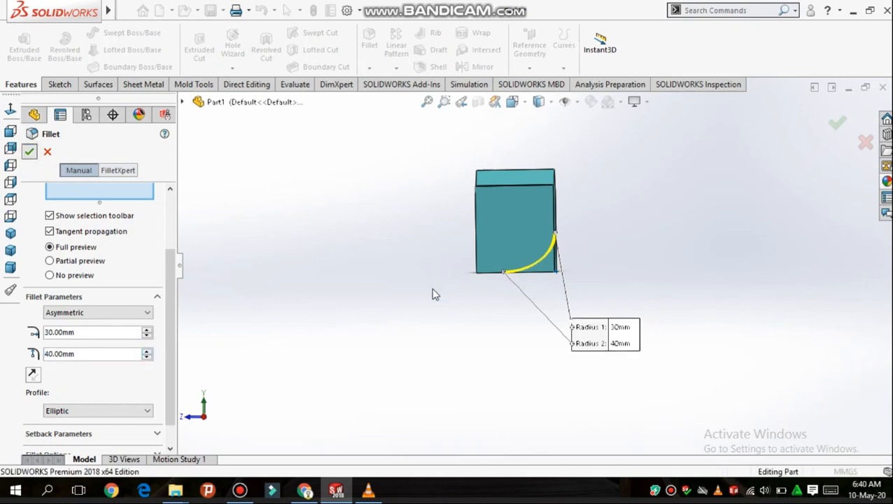
{"action": "mouse_move", "coordinate": [534, 318]}
{"action": "middle_mouse_down"}
{"action": "mouse_move", "coordinate": [508, 282]}
{"action": "mouse_move", "coordinate": [492, 282]}
{"action": "mouse_move", "coordinate": [446, 325]}
{"action": "mouse_move", "coordinate": [418, 335]}
{"action": "mouse_move", "coordinate": [350, 313]}
{"action": "mouse_move", "coordinate": [378, 318]}
{"action": "mouse_move", "coordinate": [541, 265]}
{"action": "mouse_move", "coordinate": [539, 301]}
{"action": "mouse_move", "coordinate": [509, 303]}
{"action": "mouse_move", "coordinate": [542, 315]}
{"action": "middle_mouse_up"}
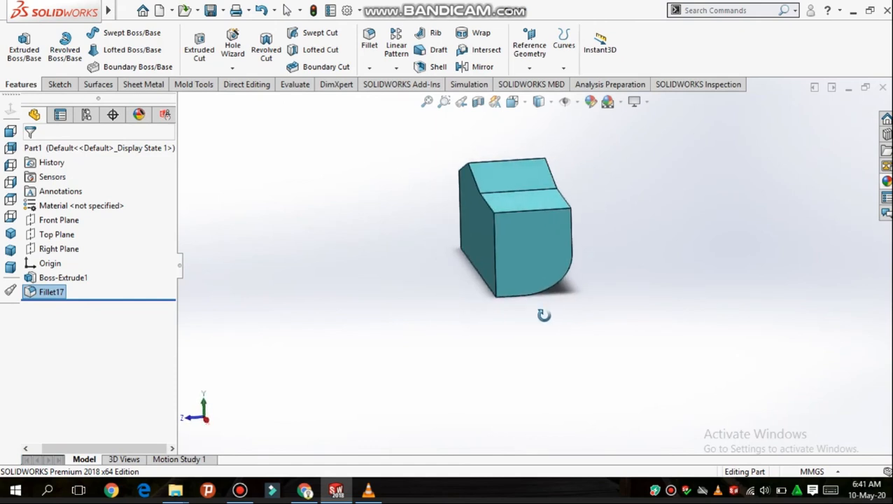